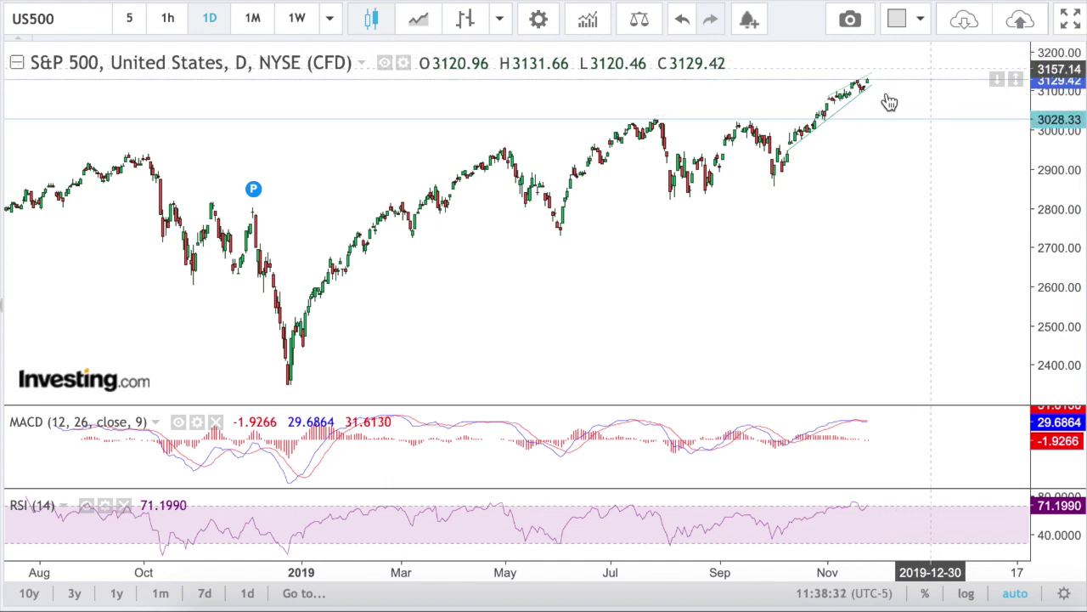
Step: Inspect the recent rising wedge and the horizontal 3028.33 level on the S&P 500 daily chart
{"action": "left_click", "coordinate": [887, 118]}
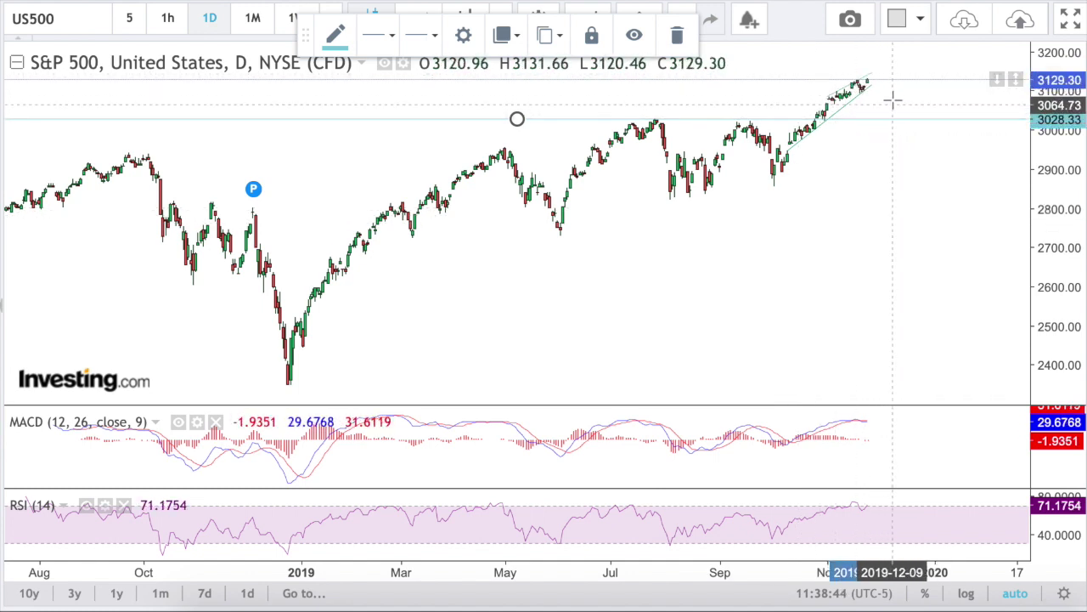
{"action": "left_click", "coordinate": [873, 82]}
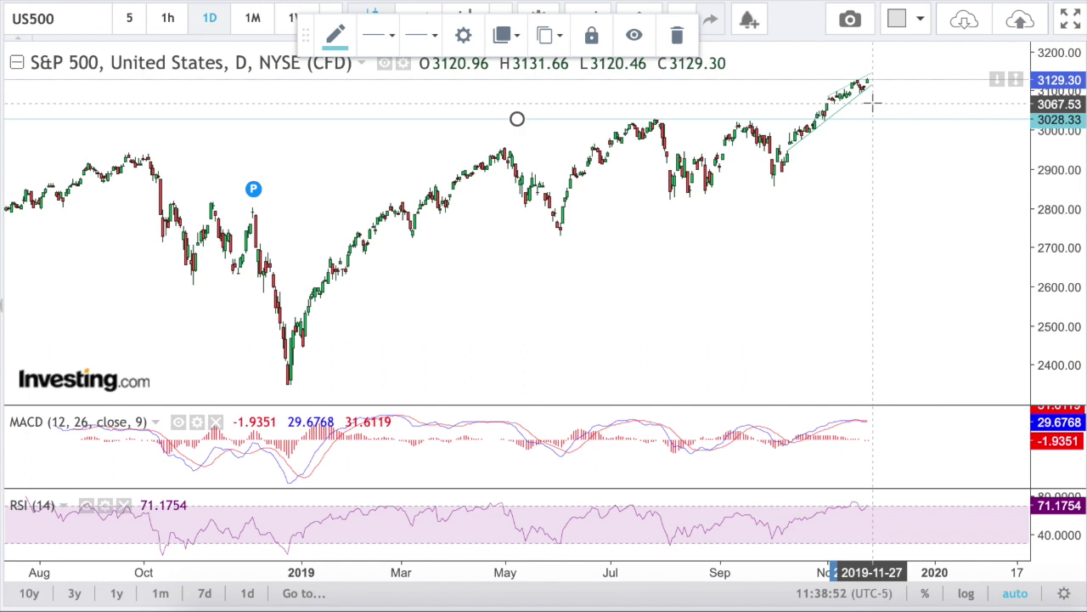
{"action": "left_click", "coordinate": [873, 238]}
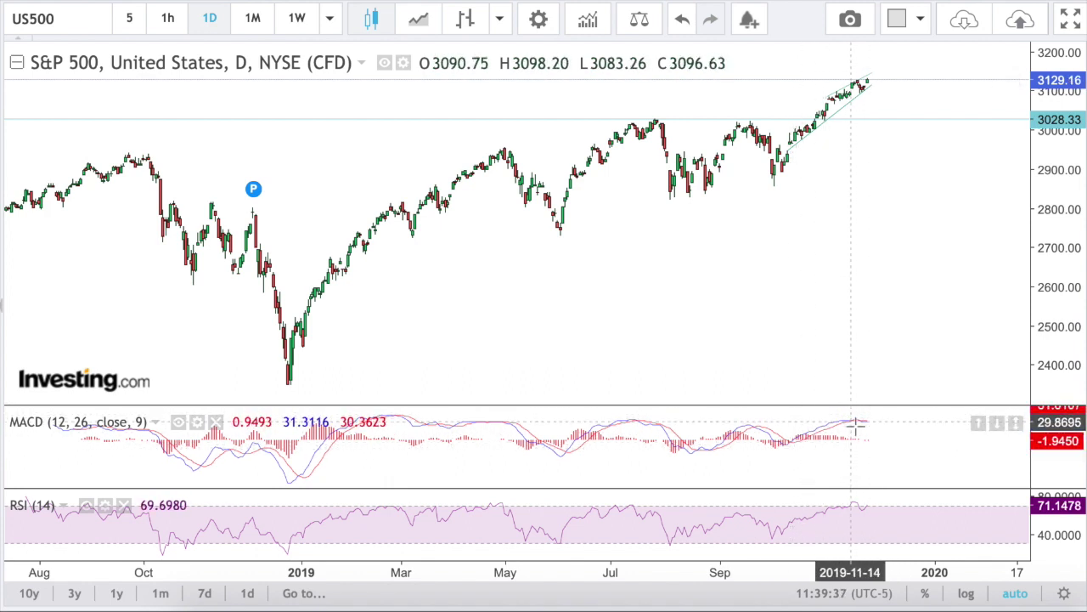
{"action": "scroll", "coordinate": [860, 429], "scroll_direction": "up", "scroll_amount": 2}
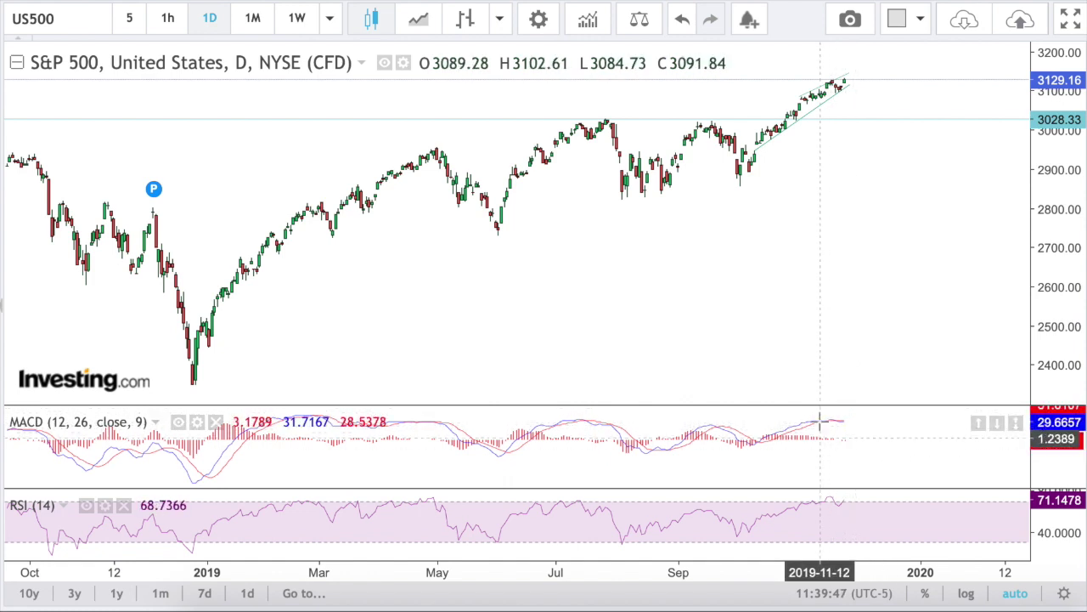
{"action": "left_click", "coordinate": [844, 92]}
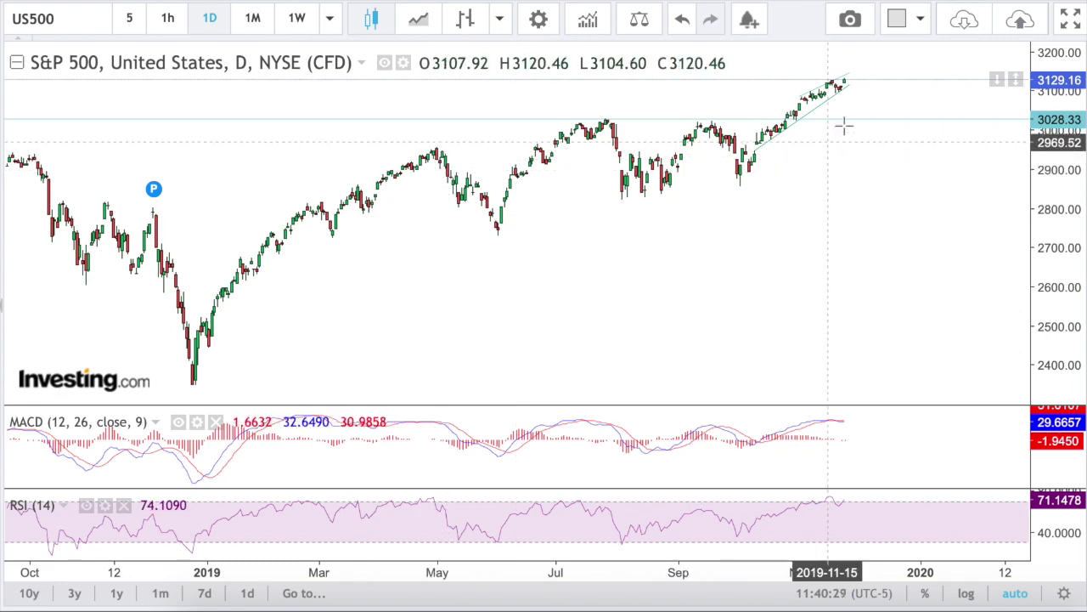
{"action": "left_click", "coordinate": [806, 105]}
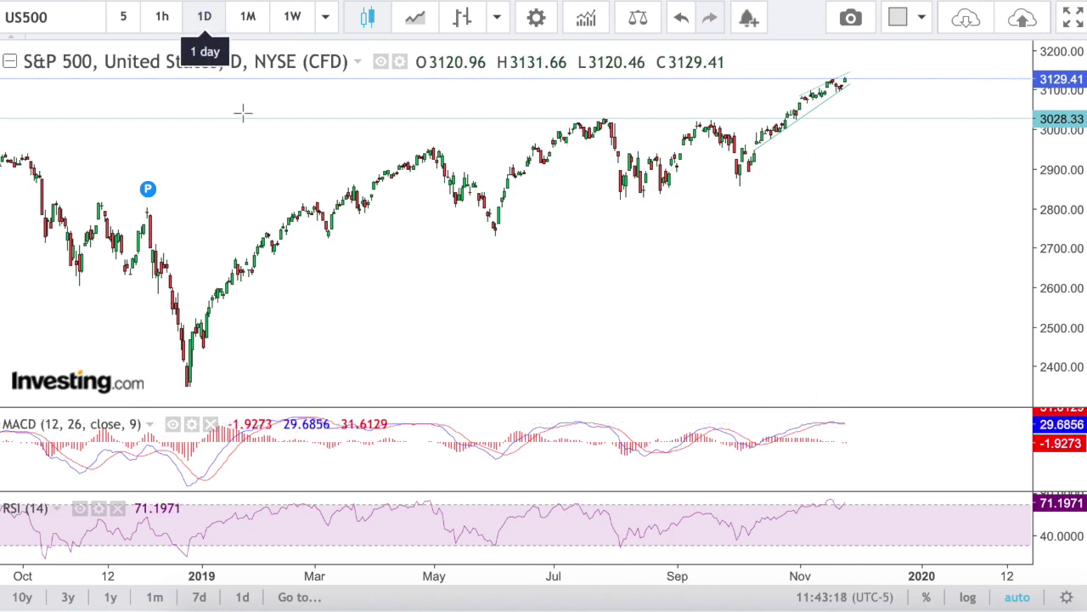
Step: Draw a trend line over the MACD peaks from about 2019-03-05 to 2019-11-27 on the daily chart
{"action": "scroll", "coordinate": [725, 338], "scroll_direction": "down", "scroll_amount": 1}
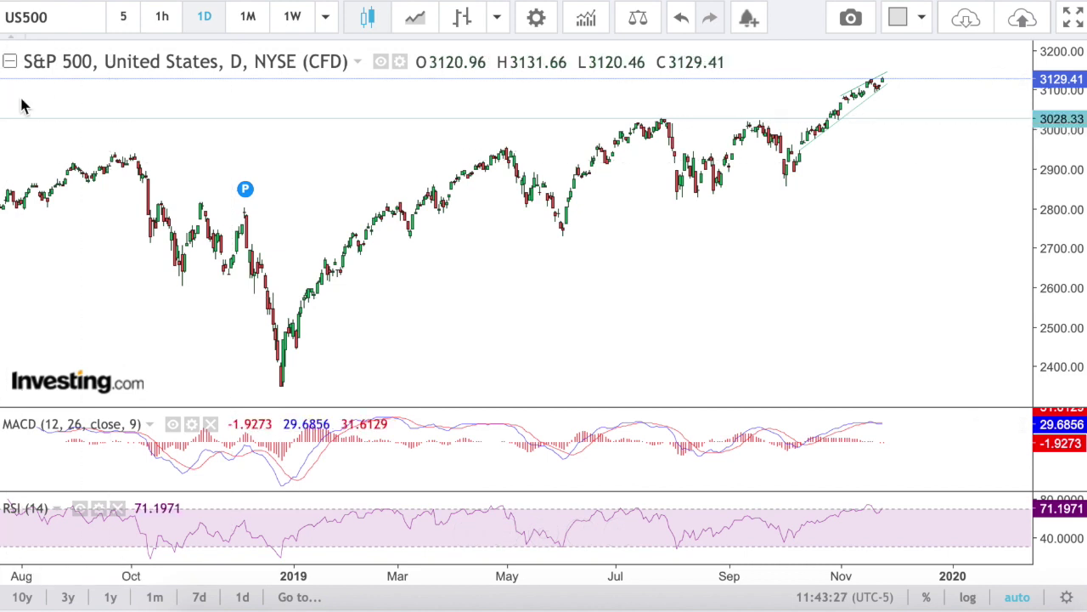
{"action": "mouse_move", "coordinate": [405, 417]}
{"action": "left_mouse_down"}
{"action": "mouse_move", "coordinate": [780, 410]}
{"action": "mouse_move", "coordinate": [893, 412]}
{"action": "mouse_move", "coordinate": [902, 424]}
{"action": "mouse_move", "coordinate": [887, 422]}
{"action": "left_mouse_up"}
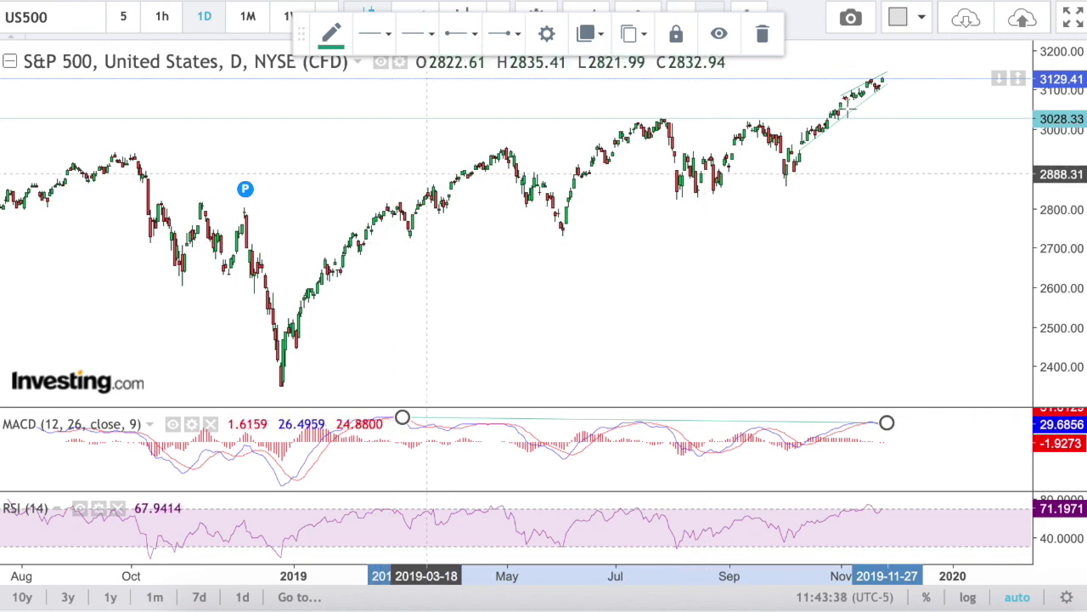
Step: Draw a short trend line above the late-2018 price highs, from about 2913 in late August to about 2950 on 2018-10-01
{"action": "scroll", "coordinate": [792, 309], "scroll_direction": "left", "scroll_amount": 5}
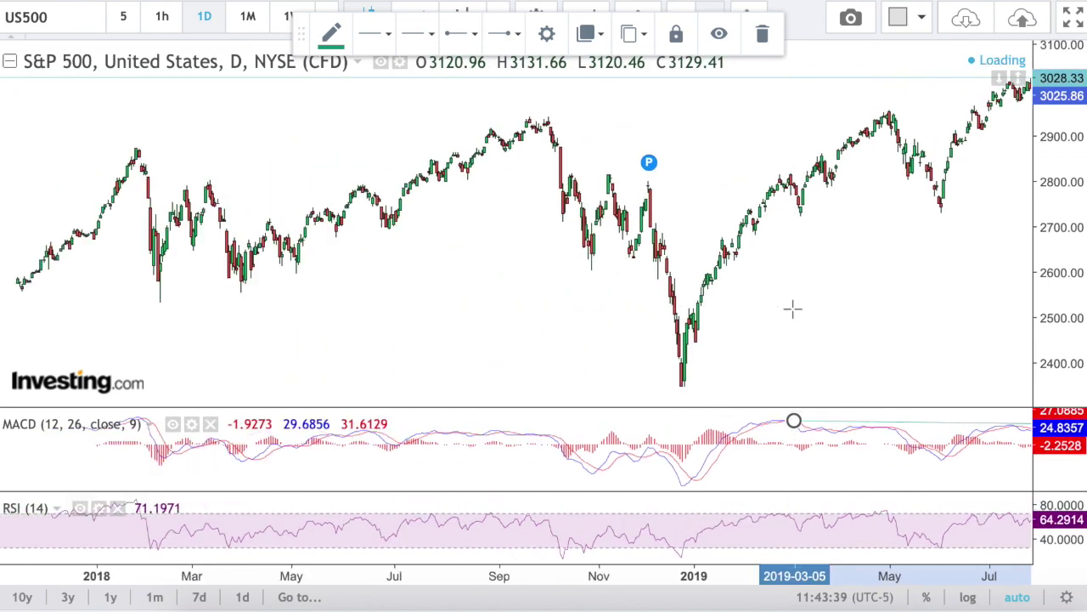
{"action": "scroll", "coordinate": [447, 311], "scroll_direction": "left", "scroll_amount": 4}
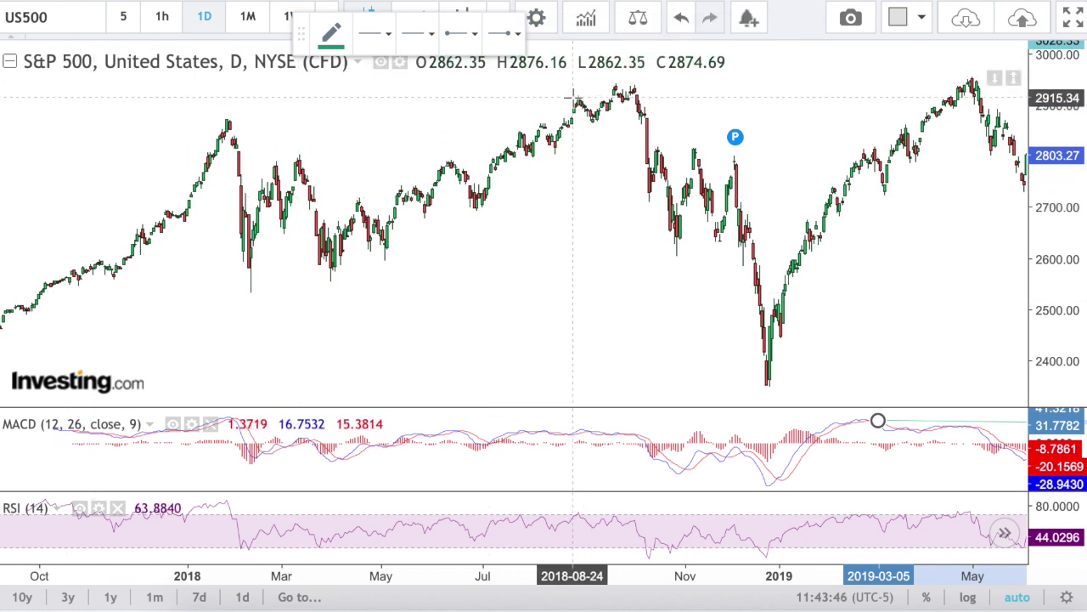
{"action": "left_click", "coordinate": [630, 81]}
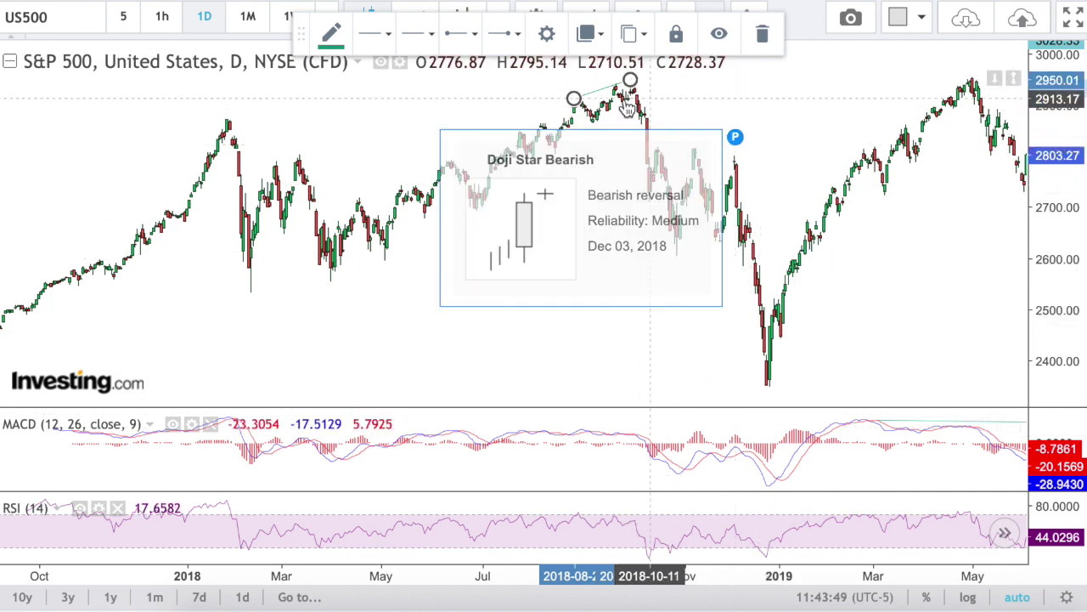
{"action": "scroll", "coordinate": [869, 332], "scroll_direction": "up", "scroll_amount": 1}
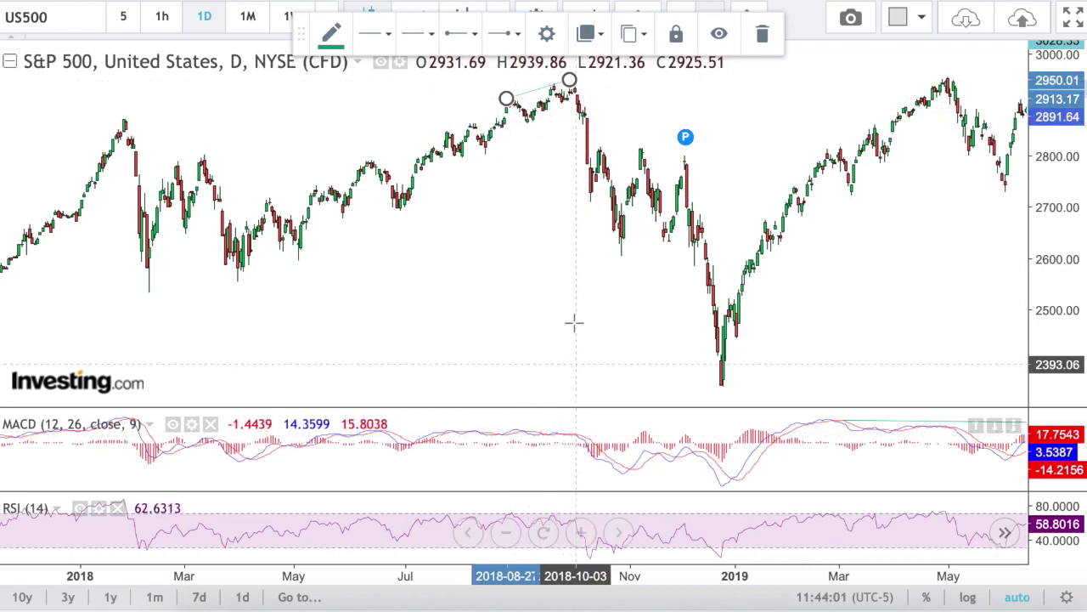
Step: Compare the late-2018 highs and the current rising wedge on the daily chart with the trend line over the MACD peaks
{"action": "scroll", "coordinate": [732, 348], "scroll_direction": "right", "scroll_amount": 10}
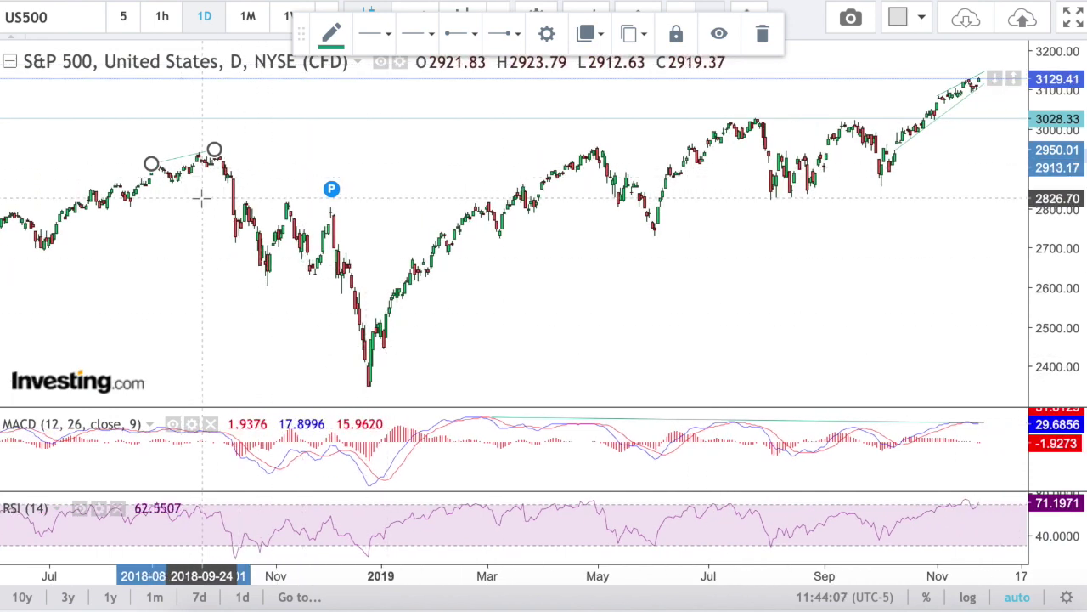
{"action": "scroll", "coordinate": [476, 204], "scroll_direction": "right", "scroll_amount": 8}
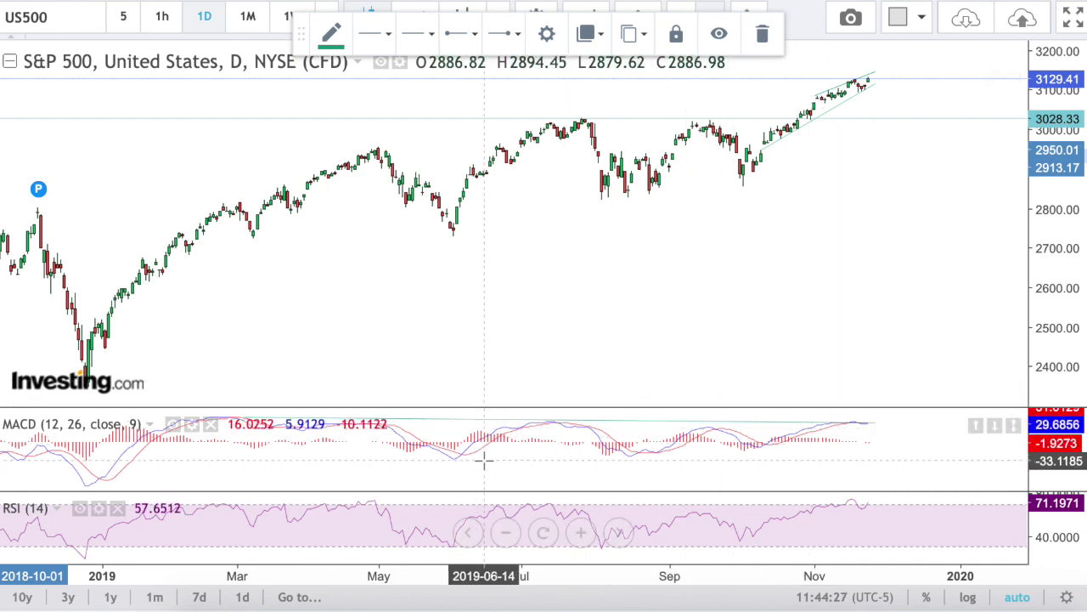
{"action": "scroll", "coordinate": [680, 378], "scroll_direction": "down", "scroll_amount": 1}
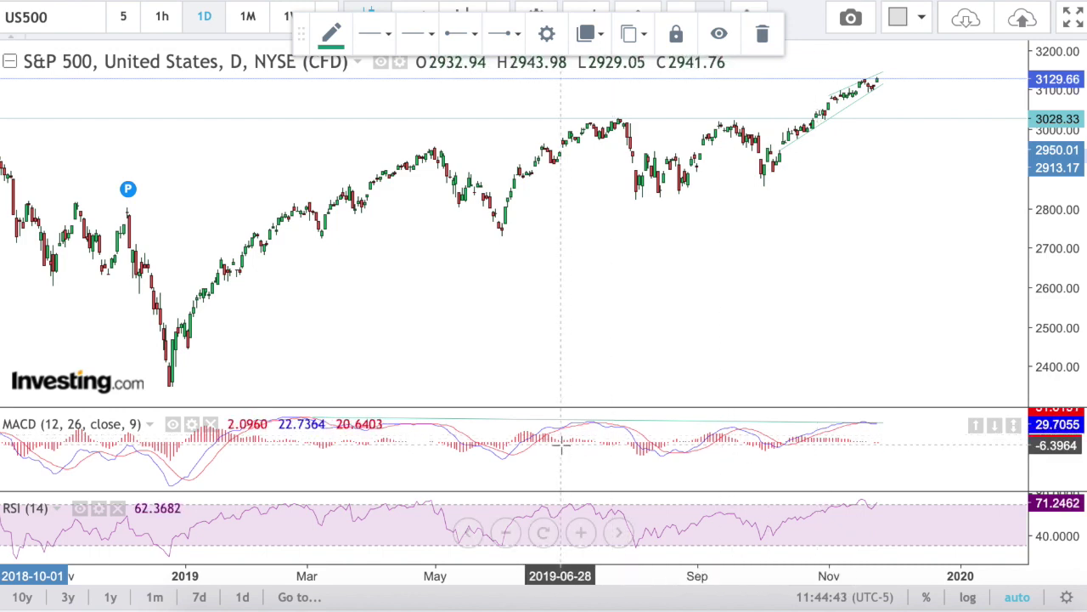
{"action": "left_click", "coordinate": [774, 306]}
{"action": "scroll", "coordinate": [775, 306], "scroll_direction": "down", "scroll_amount": 2}
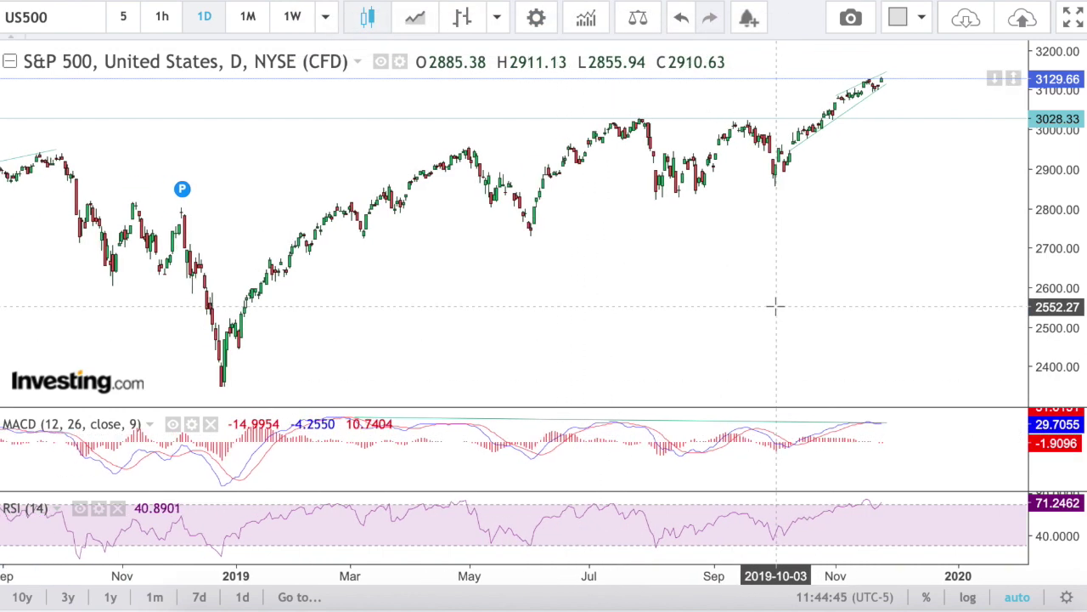
{"action": "scroll", "coordinate": [775, 306], "scroll_direction": "down", "scroll_amount": 1}
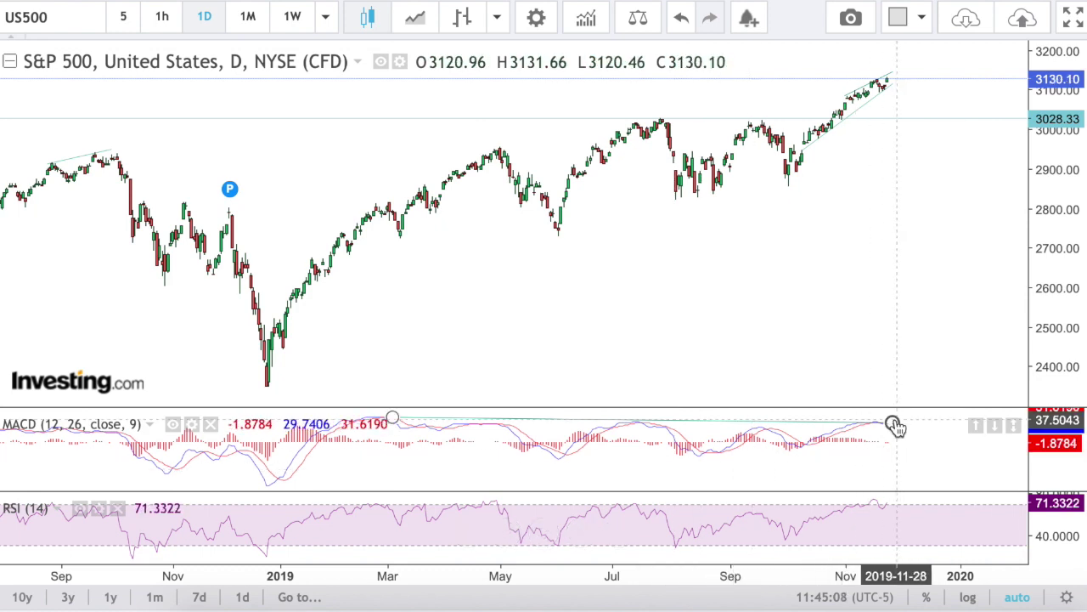
{"action": "left_click", "coordinate": [869, 104]}
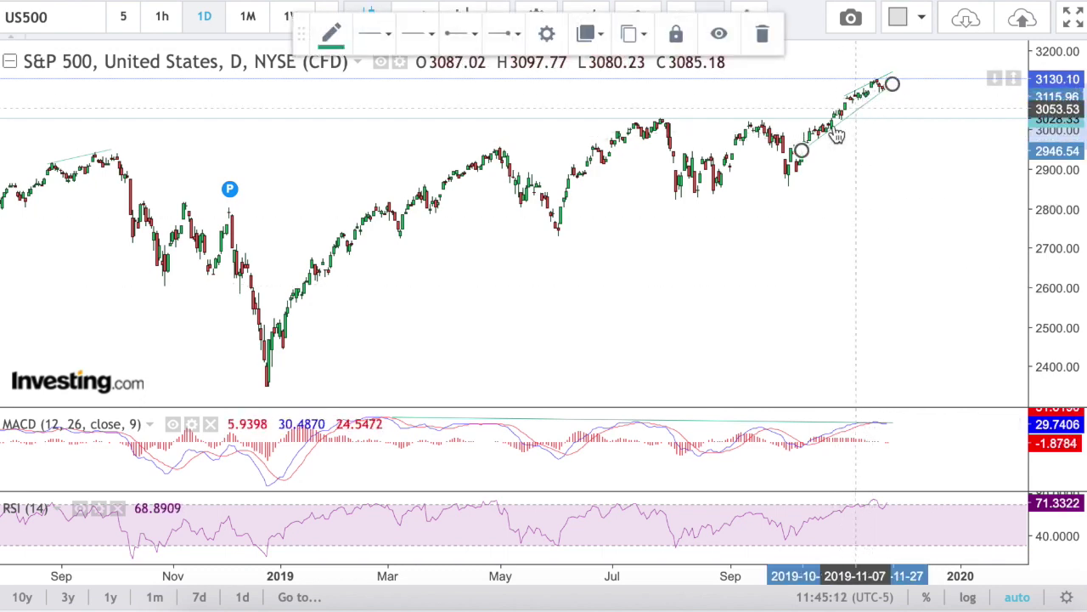
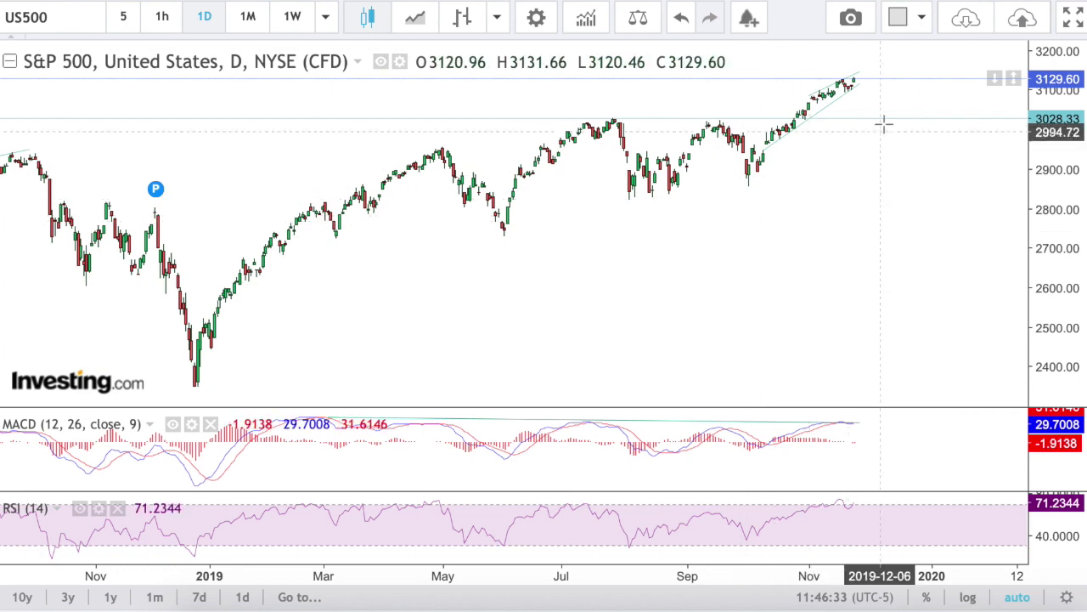
{"action": "scroll", "coordinate": [821, 277], "scroll_direction": "down", "scroll_amount": 5}
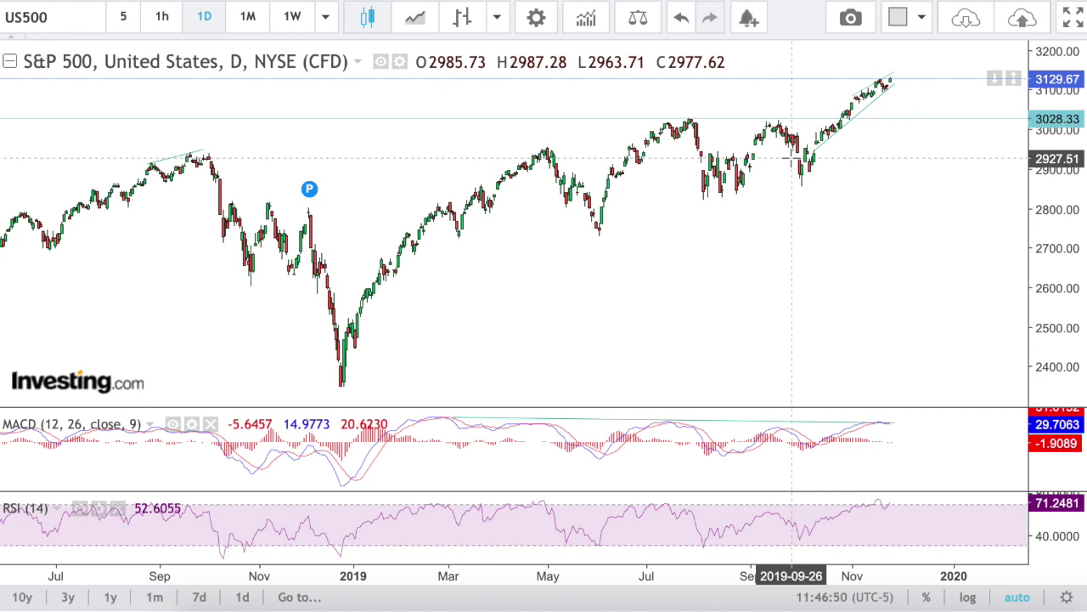
{"action": "mouse_move", "coordinate": [943, 121]}
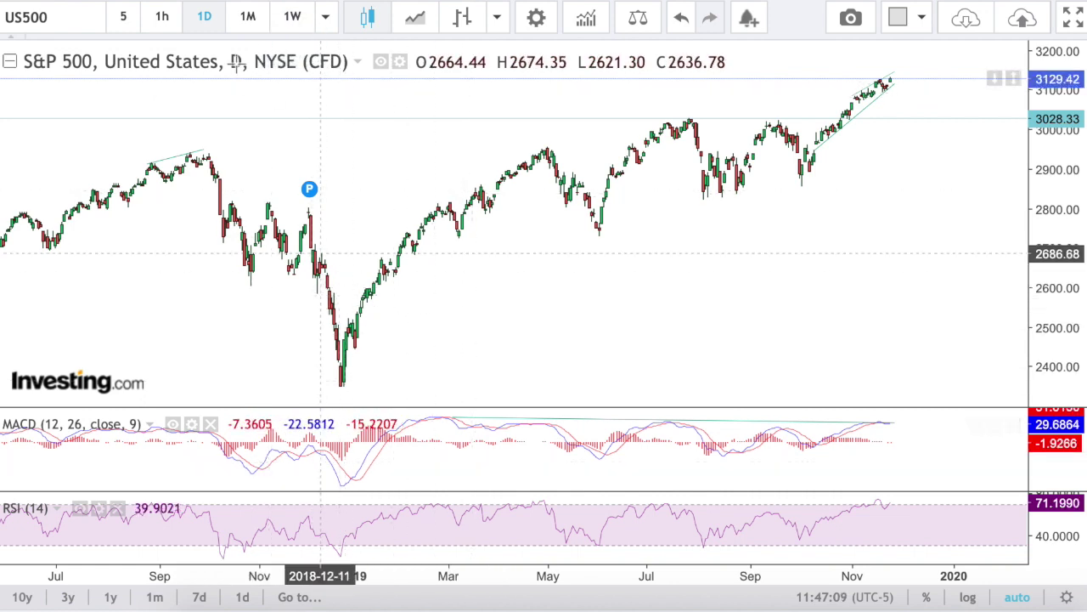
Step: Switch the chart to the 1-hour interval and check the wedge's lower and upper trend lines and the 3028.33 level
{"action": "left_click", "coordinate": [292, 20]}
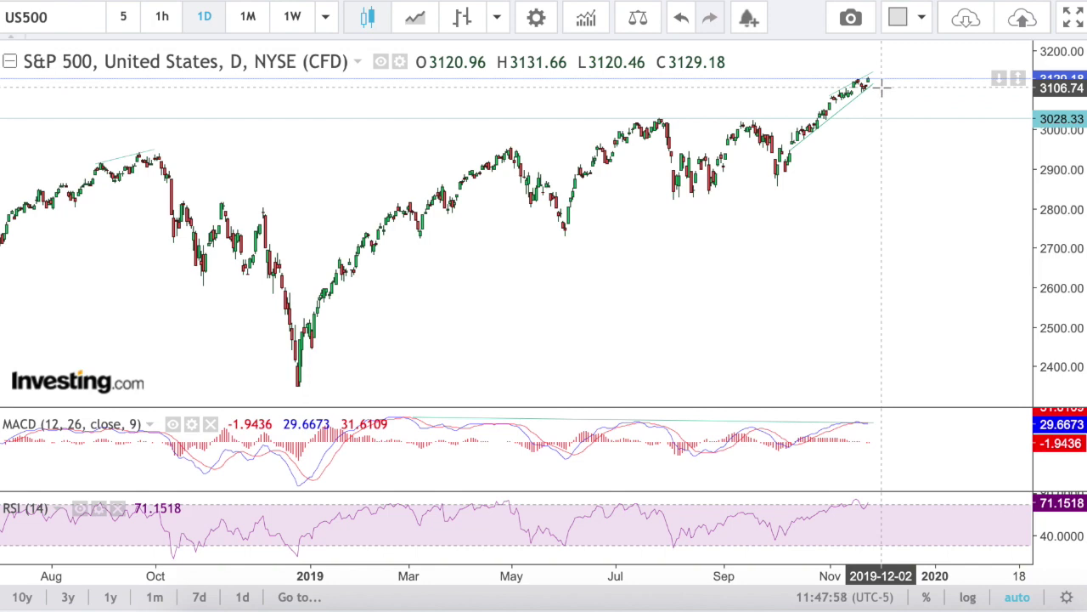
{"action": "left_click", "coordinate": [829, 96]}
{"action": "left_click", "coordinate": [873, 73]}
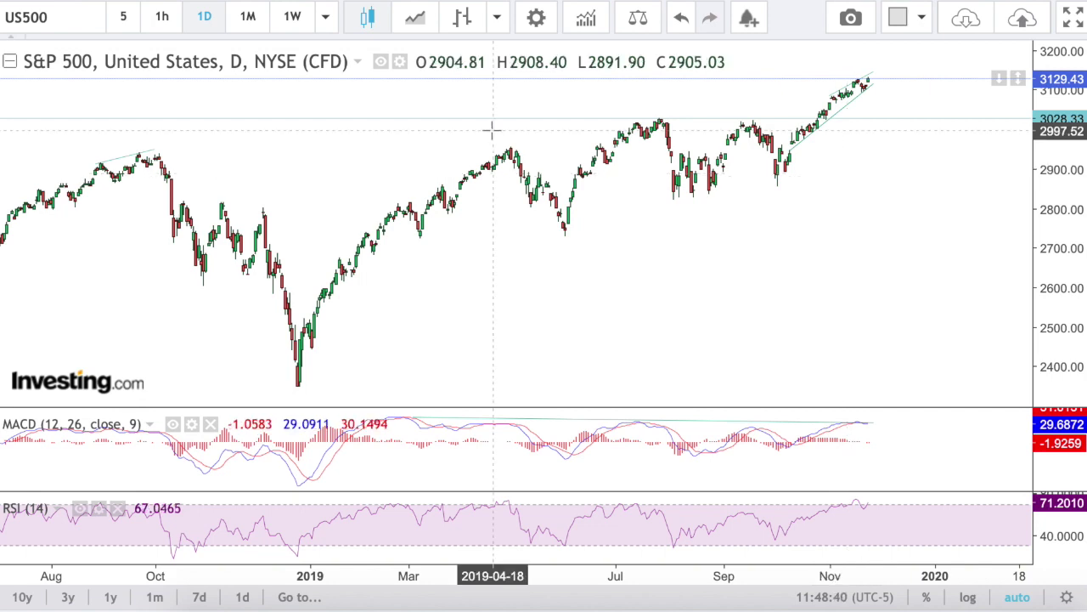
{"action": "left_click", "coordinate": [163, 18]}
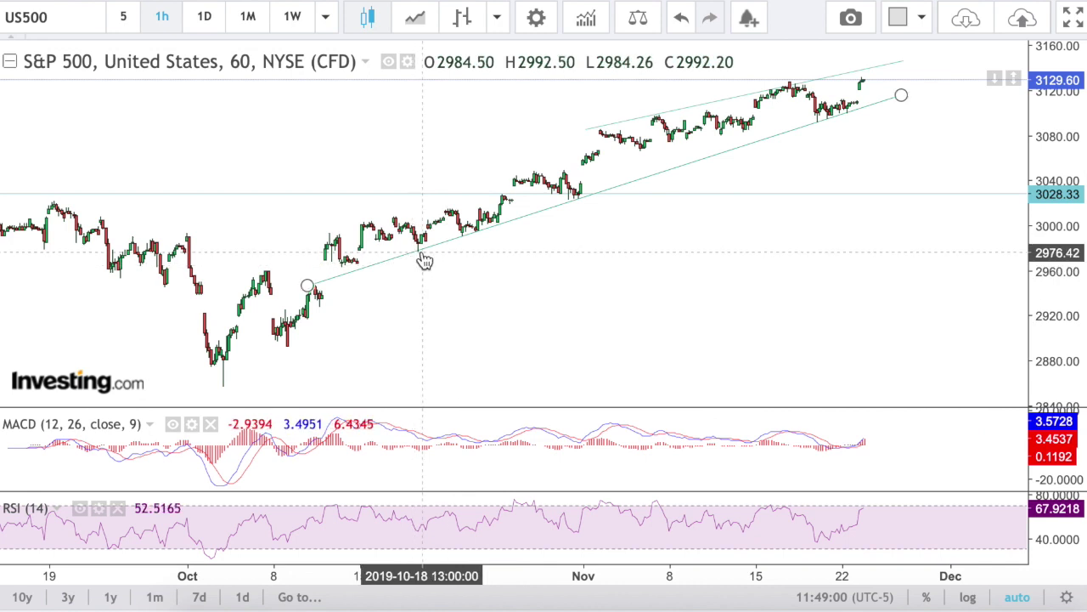
{"action": "left_click", "coordinate": [387, 267]}
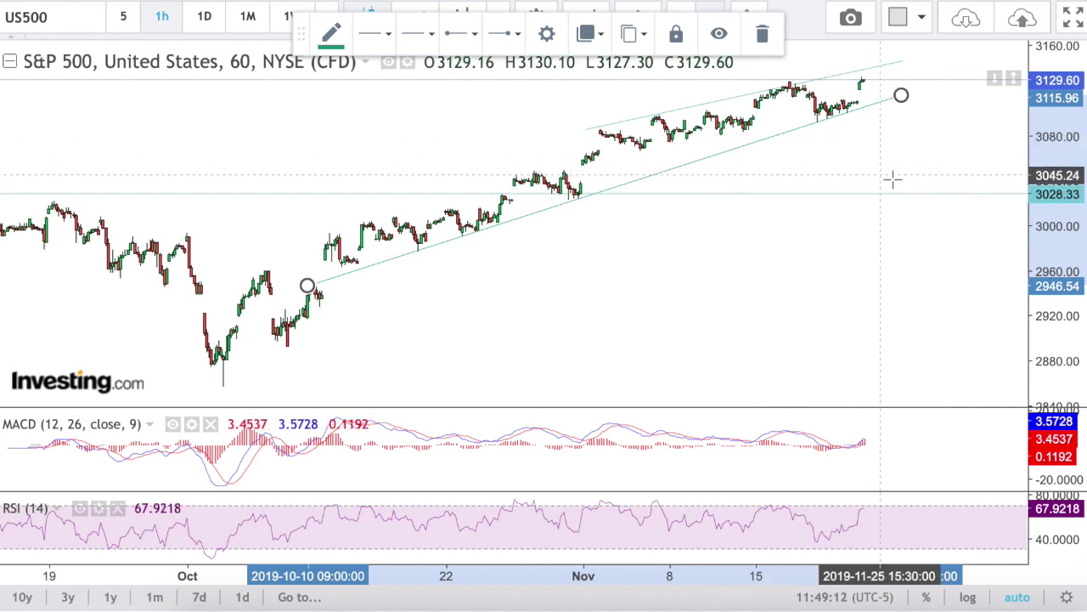
{"action": "left_click", "coordinate": [907, 201]}
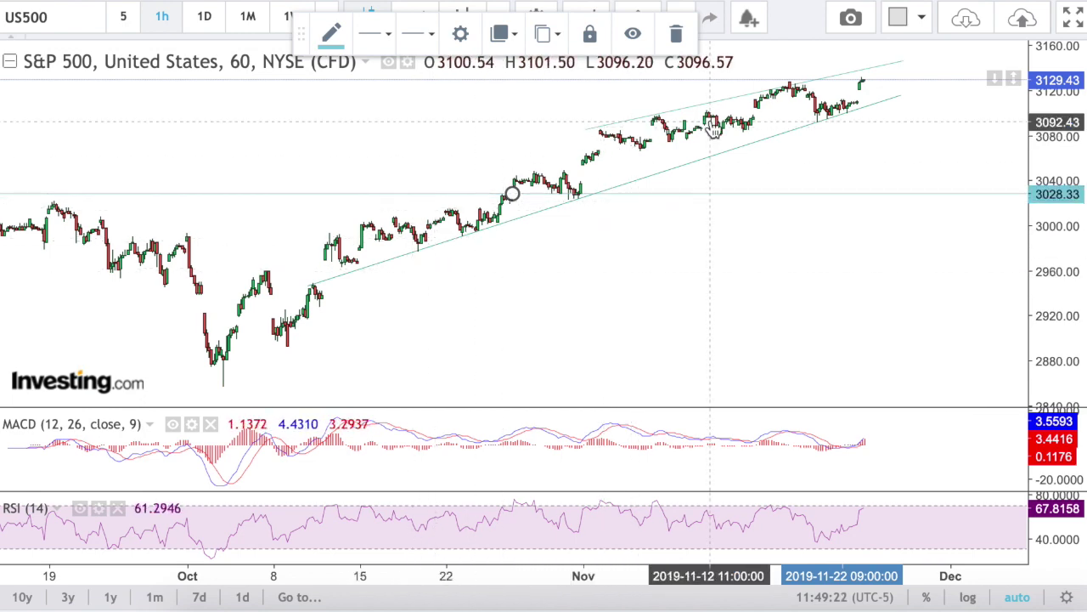
{"action": "left_click", "coordinate": [633, 118]}
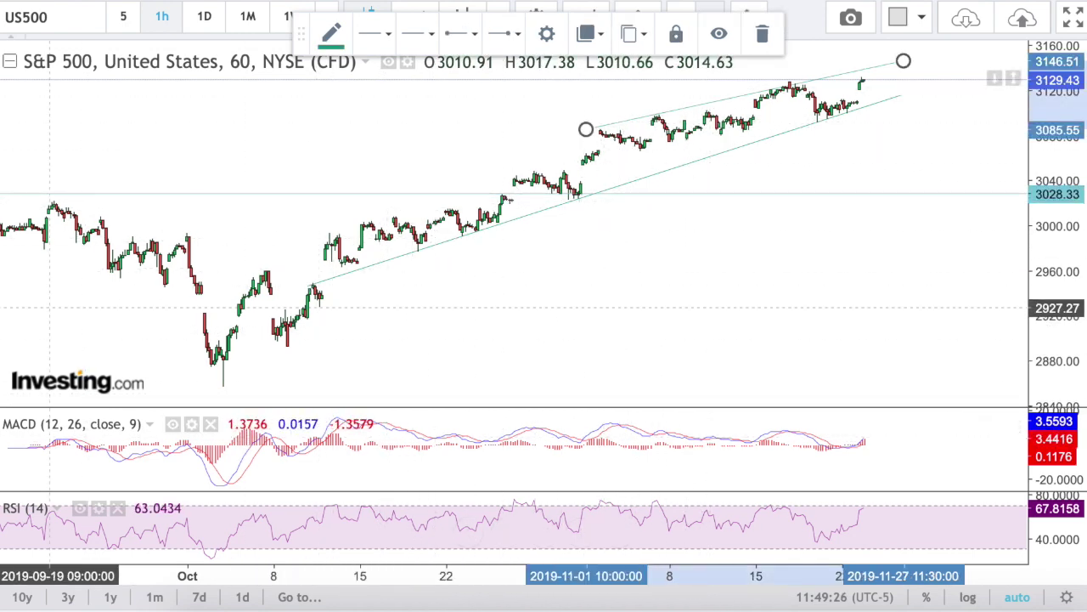
Step: Draw a descending trend line over the hourly MACD peaks from about 2019-10-15 to 2019-11-22
{"action": "scroll", "coordinate": [364, 311], "scroll_direction": "down", "scroll_amount": 2}
{"action": "left_click", "coordinate": [520, 227]}
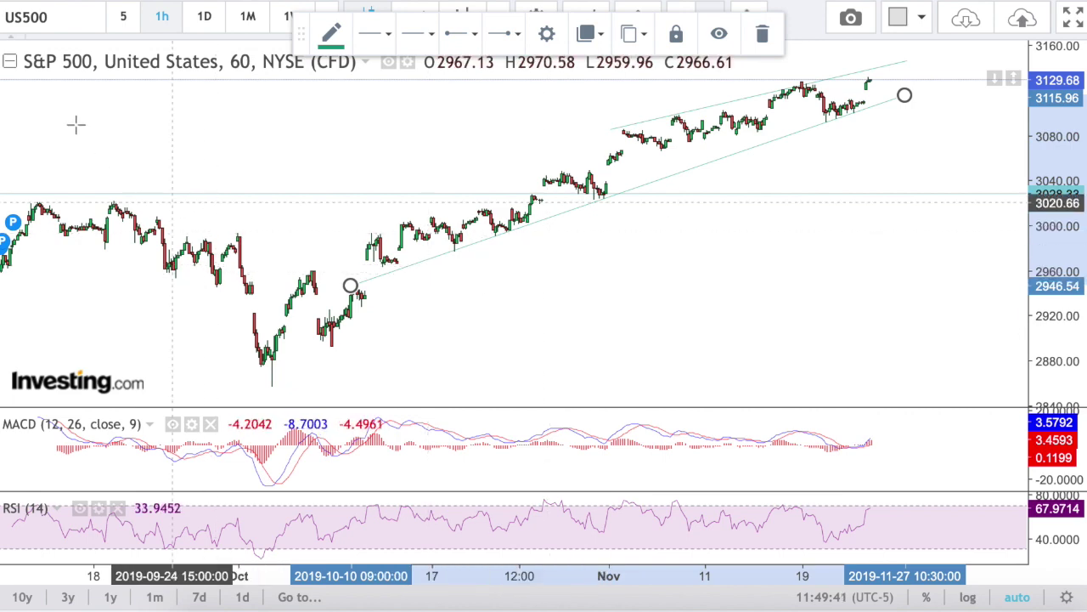
{"action": "left_click", "coordinate": [401, 417]}
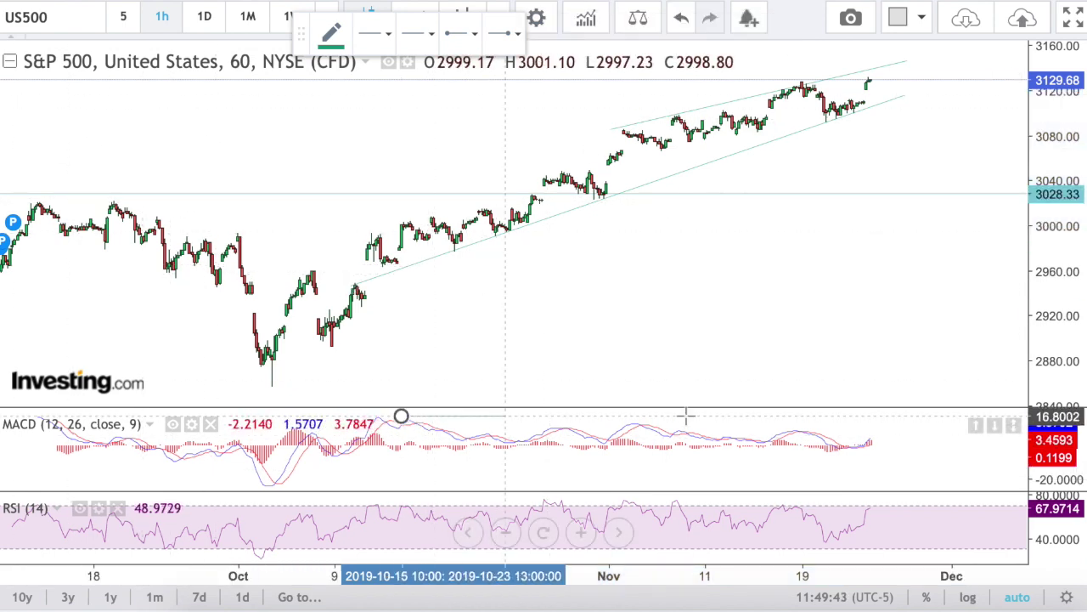
{"action": "left_click", "coordinate": [860, 428]}
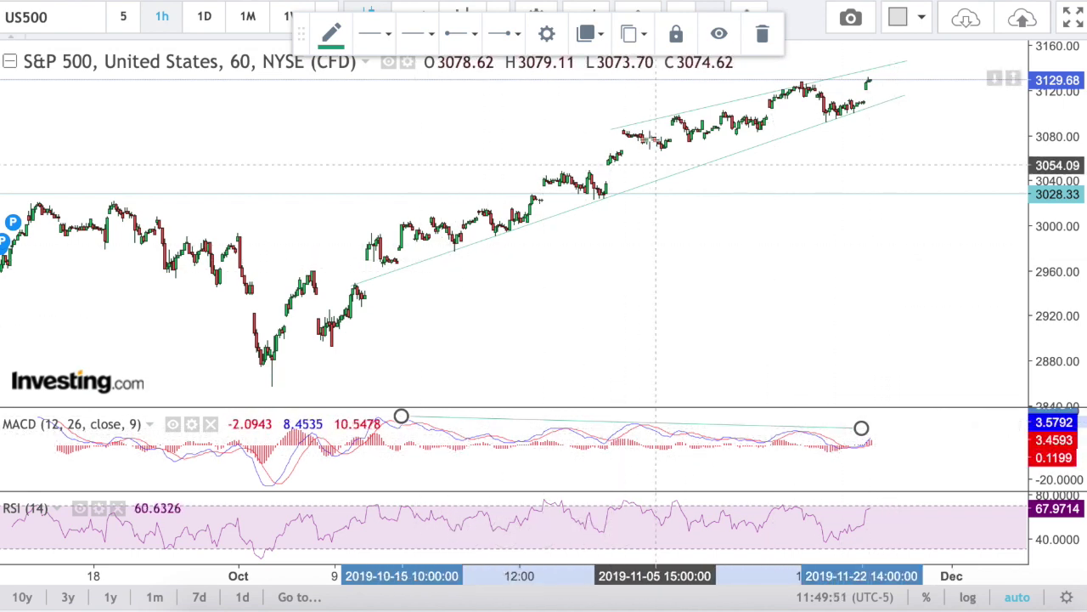
Step: Extend the wedge: upper line from 2019-10-31 at about 3085 up to about 3164, lower line out to 2019-12-04 at about 3144
{"action": "left_click_drag", "start_coordinate": [610, 130], "coordinate": [592, 130]}
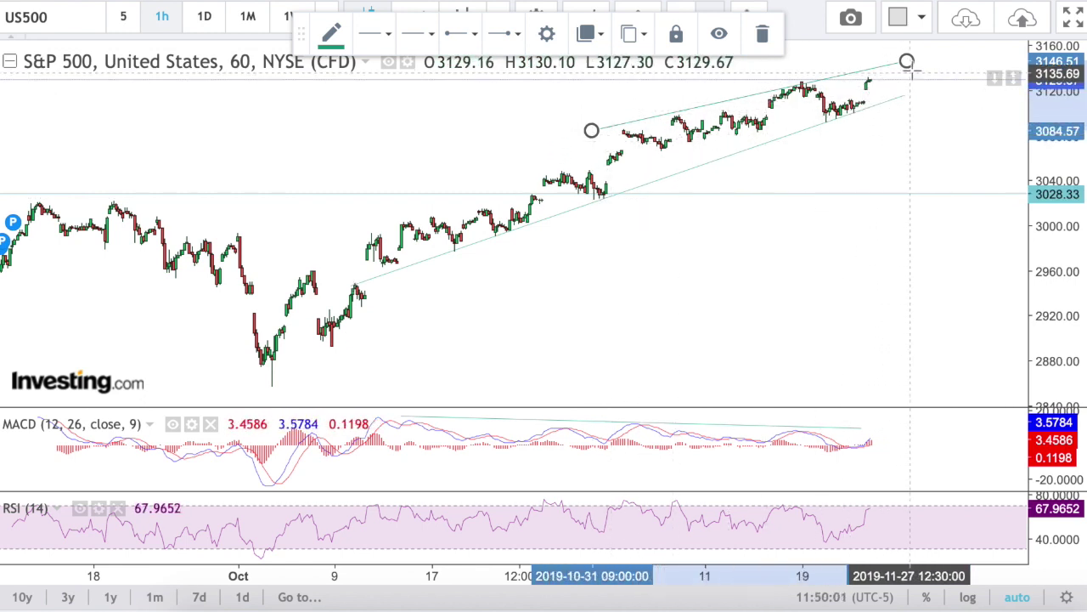
{"action": "left_click_drag", "start_coordinate": [910, 70], "coordinate": [958, 49]}
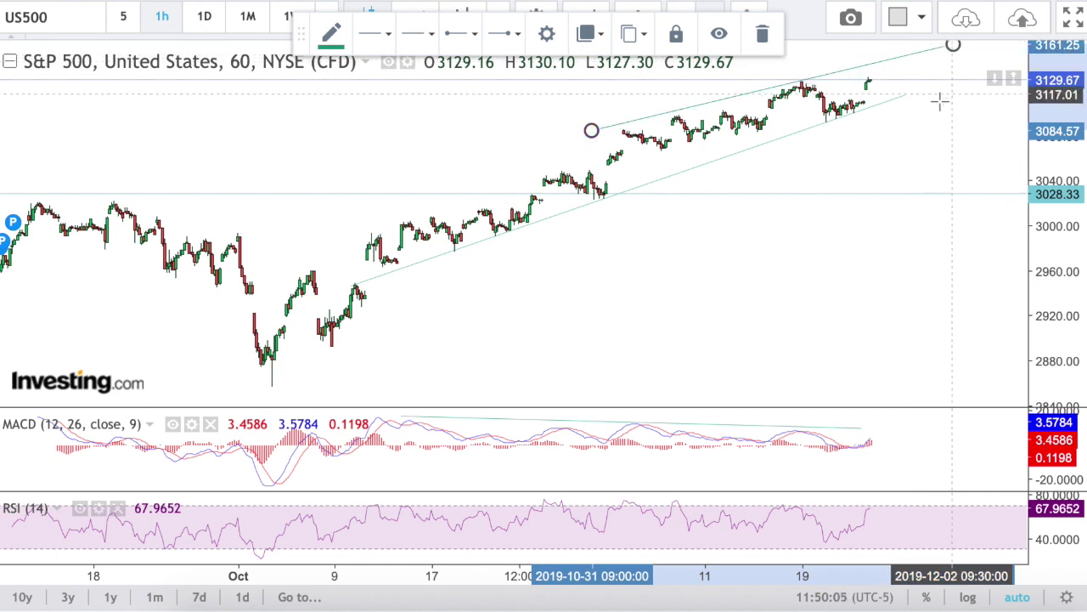
{"action": "left_click_drag", "start_coordinate": [906, 101], "coordinate": [965, 58]}
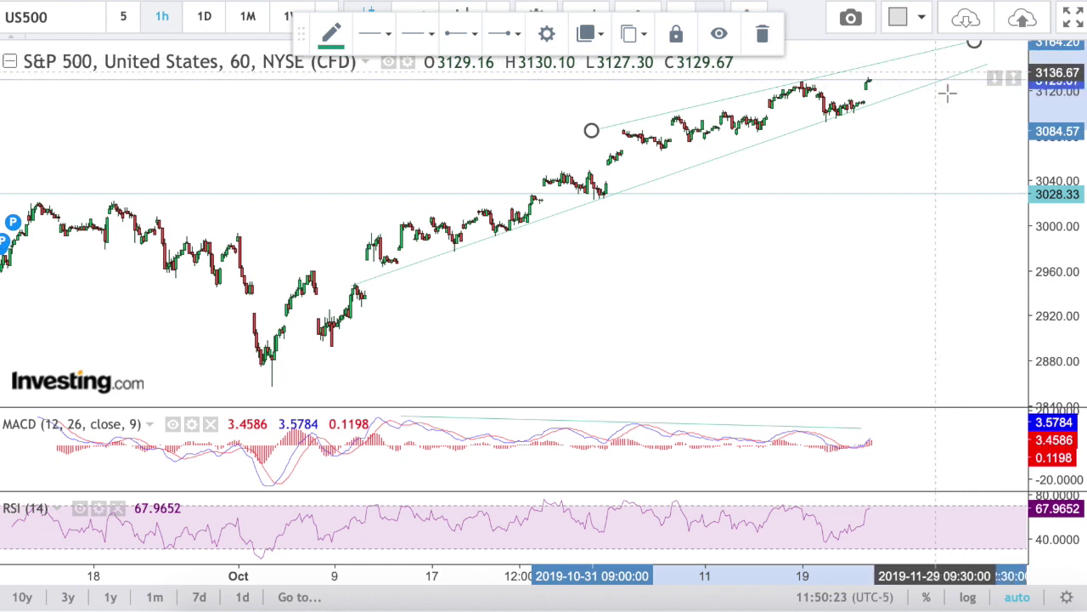
{"action": "left_click", "coordinate": [884, 99]}
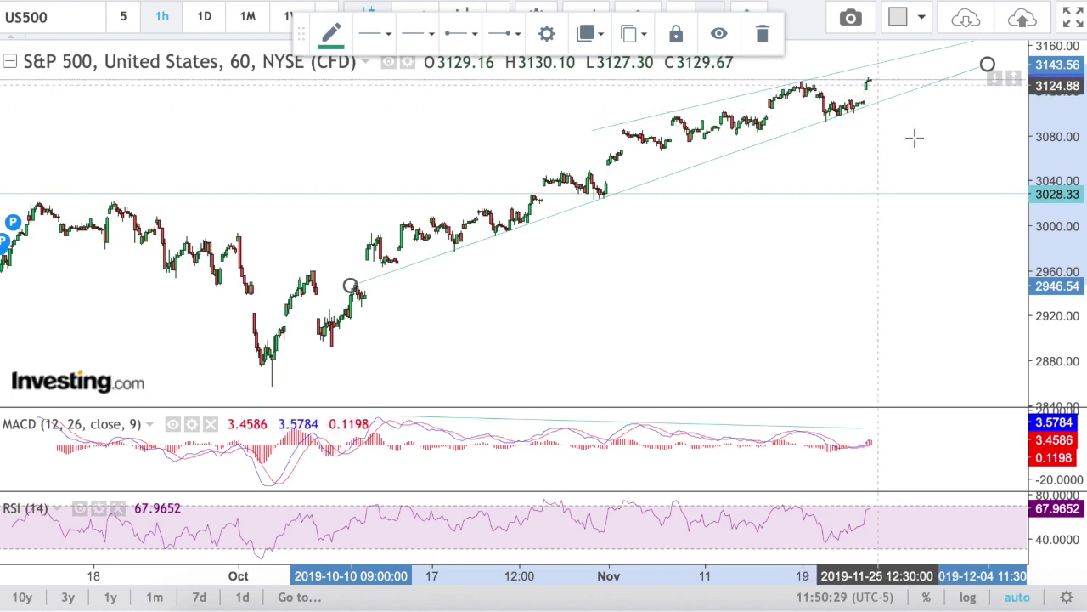
{"action": "left_click", "coordinate": [949, 199]}
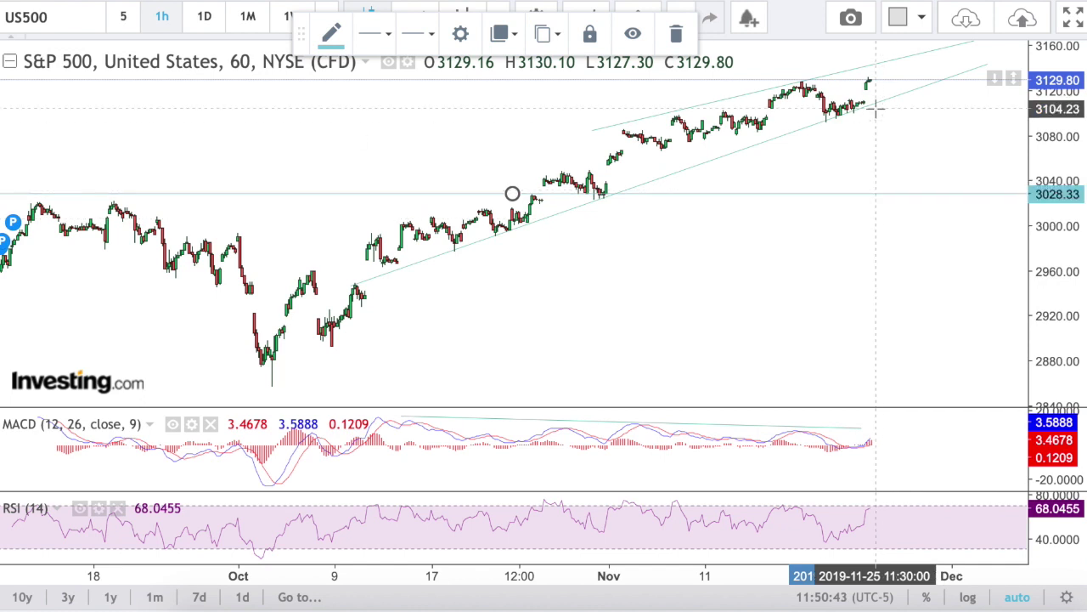
Step: Draw a downward arrow from the latest hourly price at 3129.79 on 2019-11-25 to just above the 3028.33 line
{"action": "left_click", "coordinate": [19, 65]}
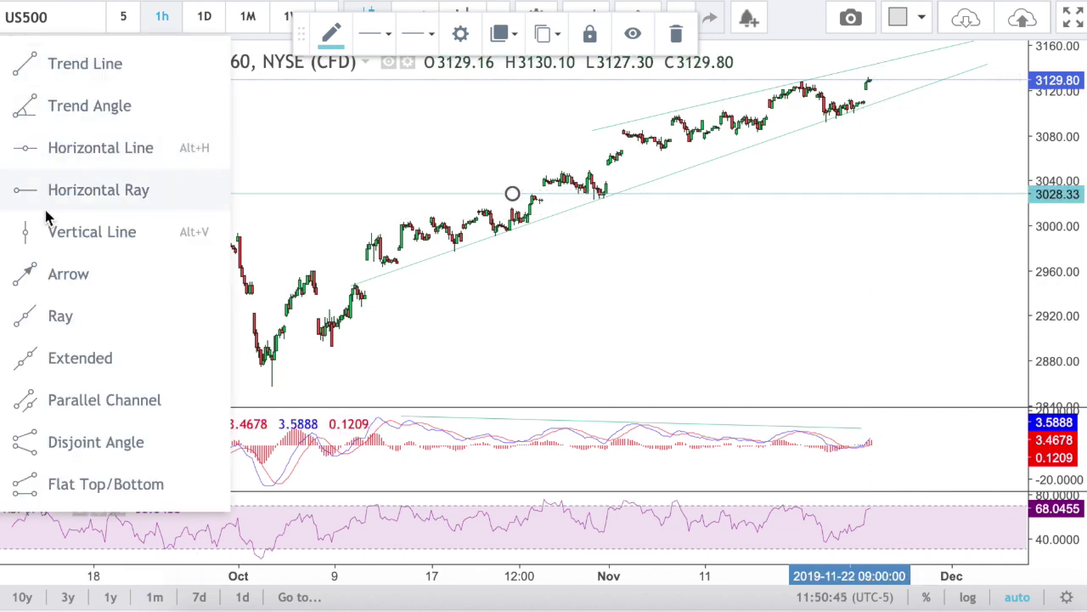
{"action": "left_click", "coordinate": [85, 272]}
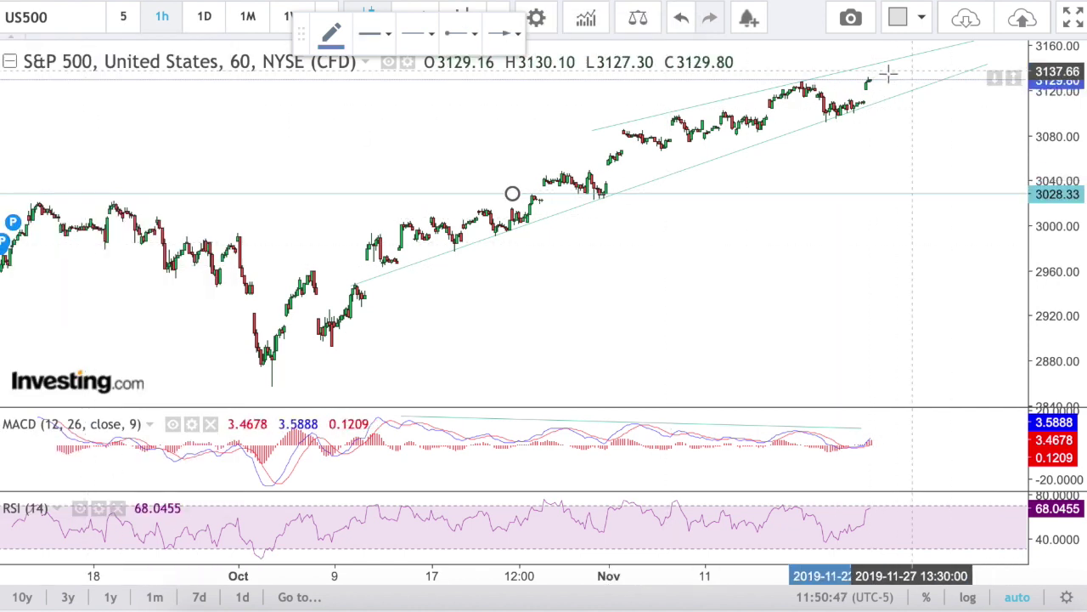
{"action": "left_click", "coordinate": [885, 101]}
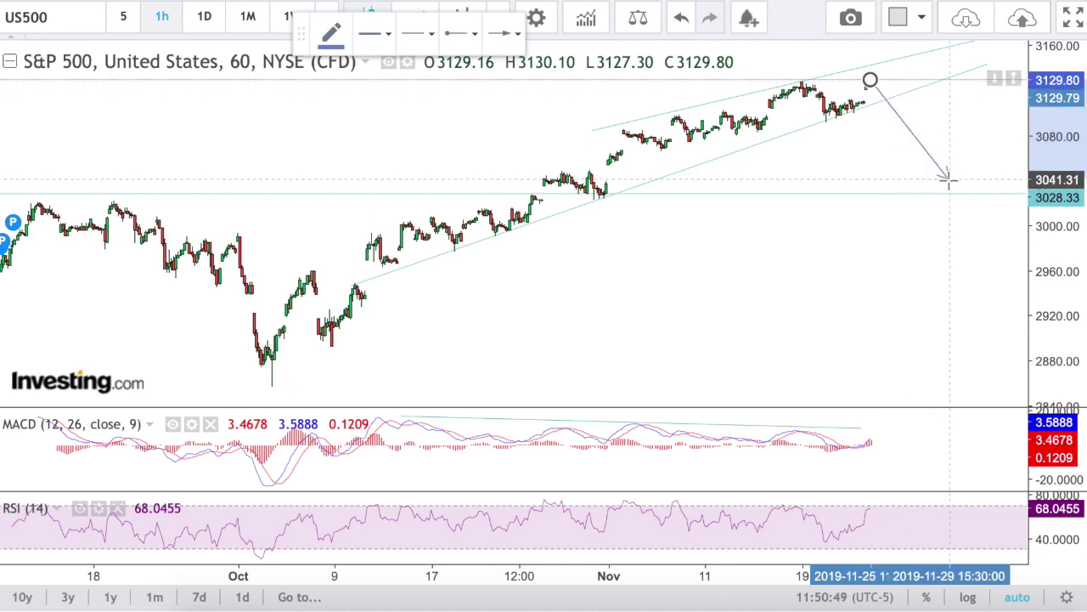
{"action": "left_click", "coordinate": [959, 223]}
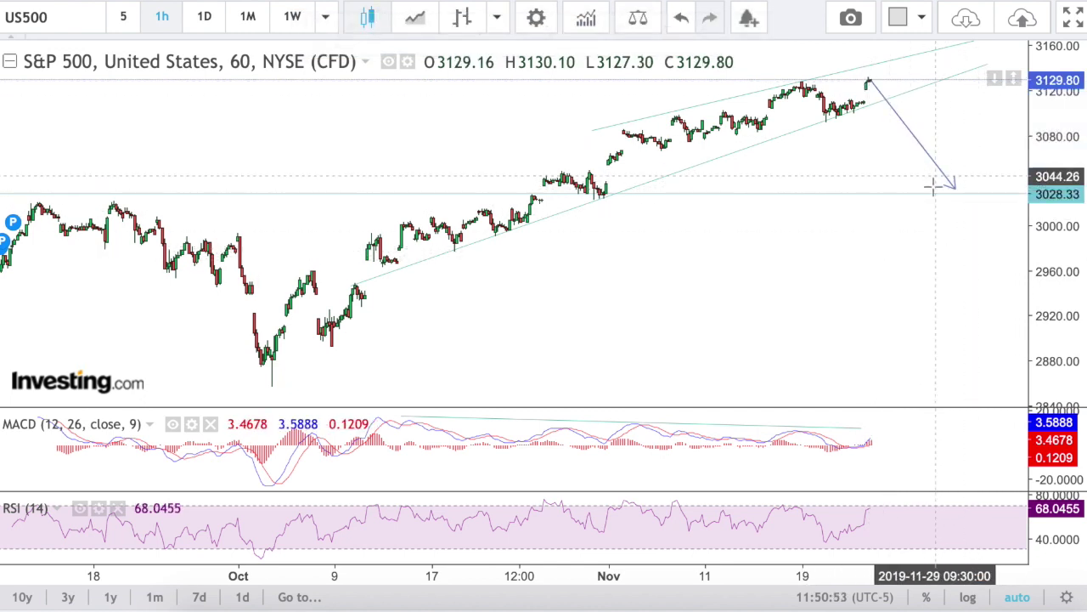
Step: Move the arrow's tip below the 3028.33 line, to about 3011.82
{"action": "left_click_drag", "start_coordinate": [954, 189], "coordinate": [934, 174]}
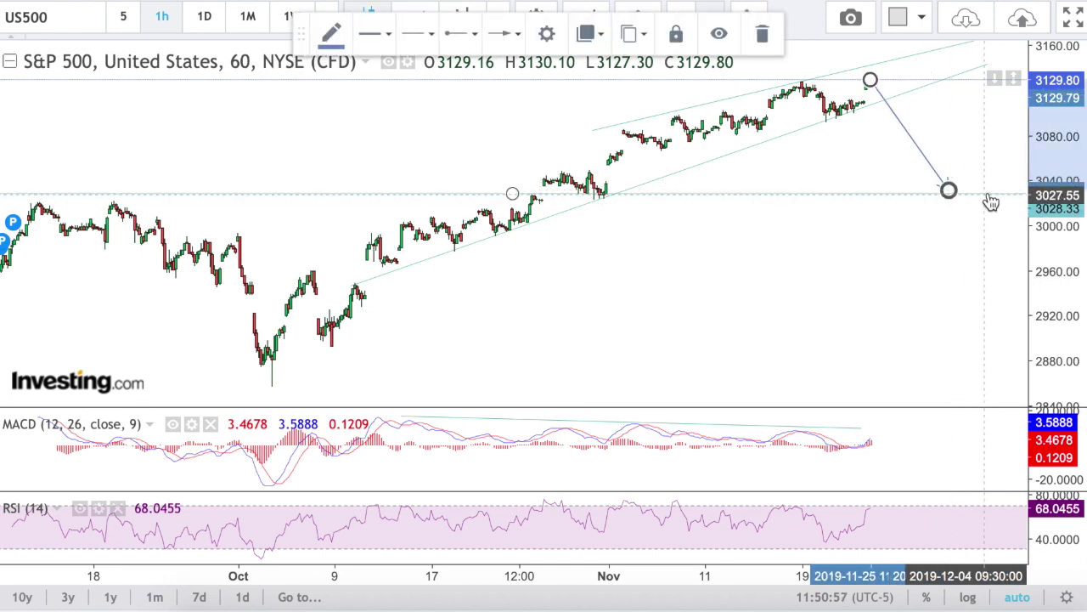
{"action": "left_click", "coordinate": [947, 204]}
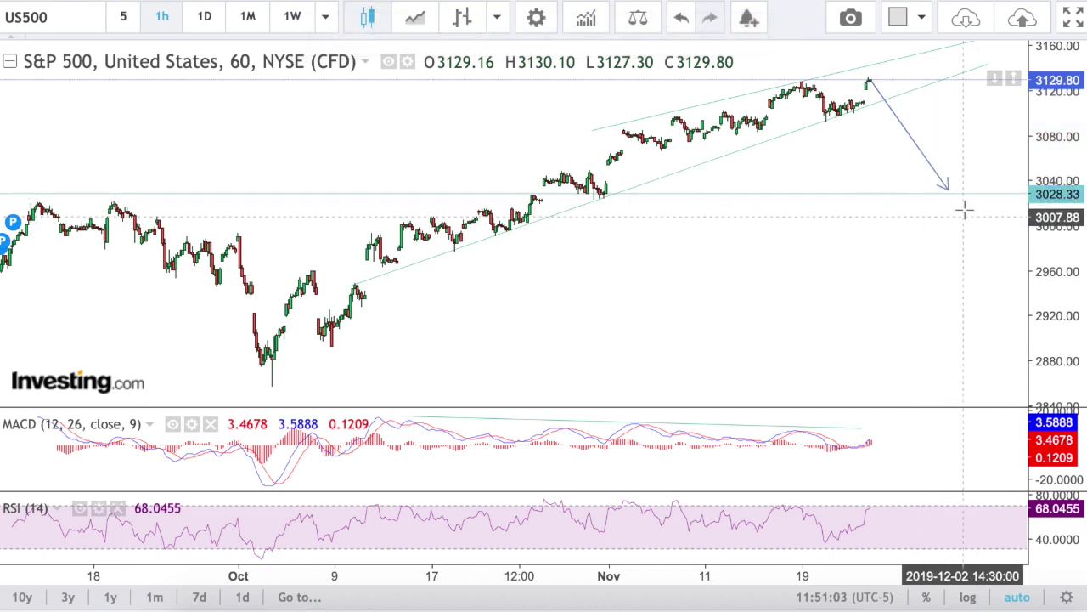
{"action": "left_click", "coordinate": [951, 195]}
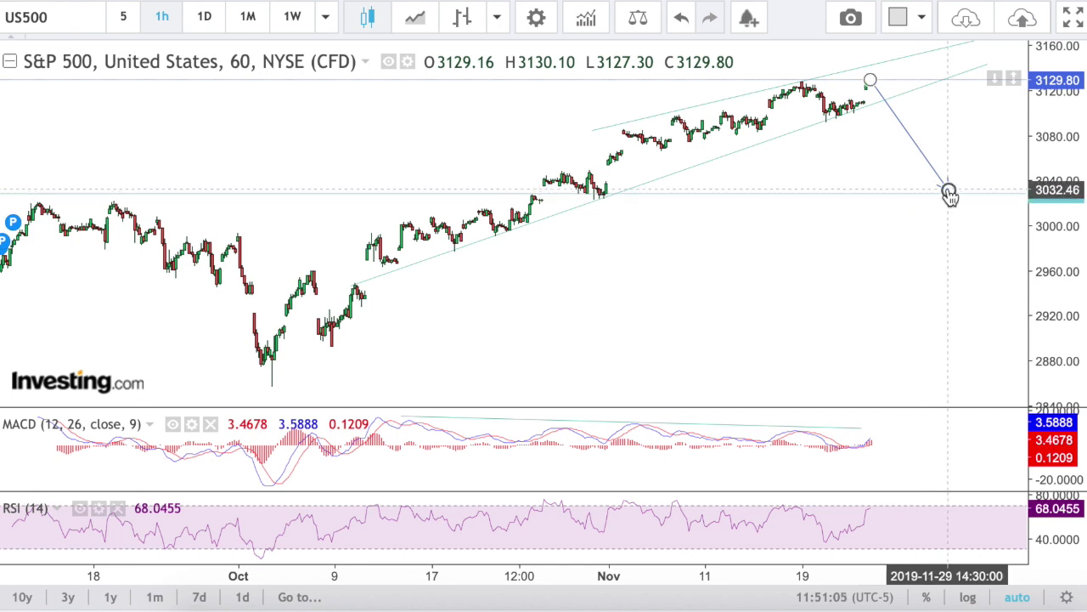
{"action": "left_click_drag", "start_coordinate": [949, 193], "coordinate": [955, 212]}
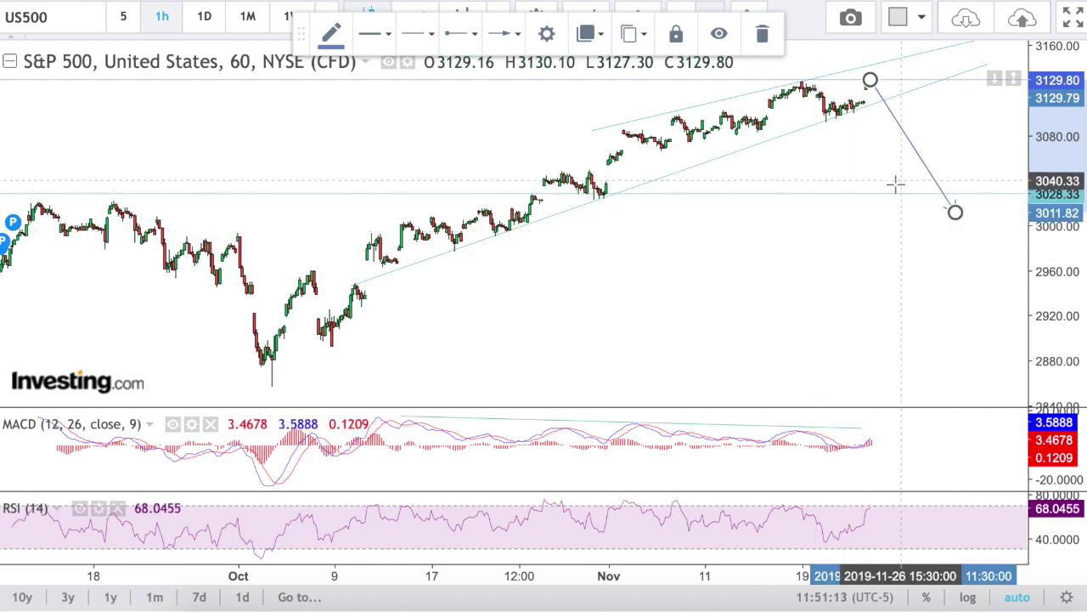
{"action": "left_click", "coordinate": [906, 100]}
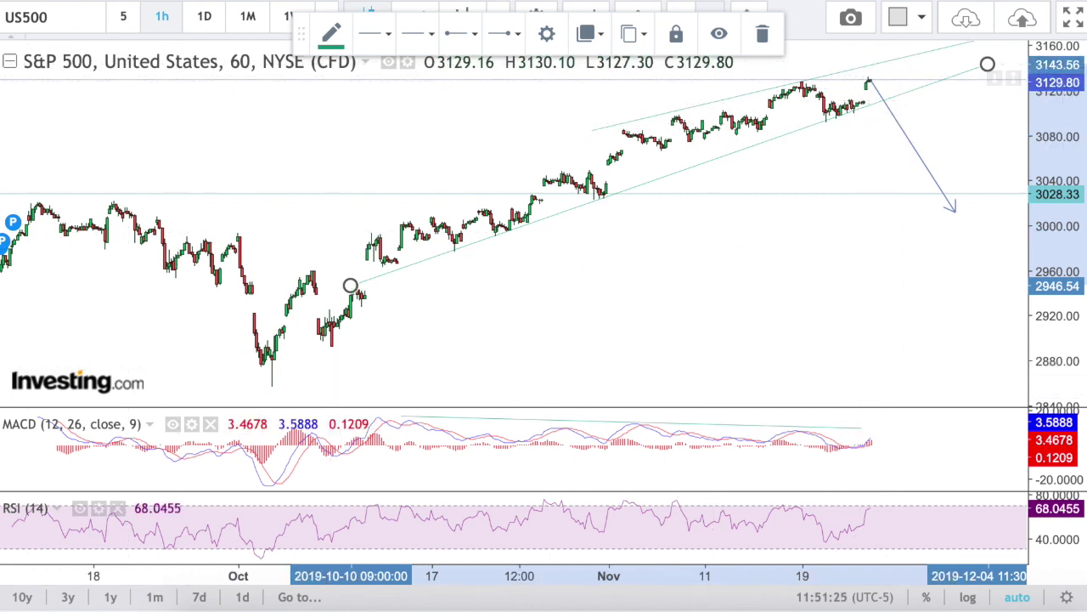
Step: Switch the chart to the daily interval and examine the current wedge with the downward arrow and the 3028.33 level
{"action": "left_click", "coordinate": [17, 63]}
{"action": "left_click", "coordinate": [34, 63]}
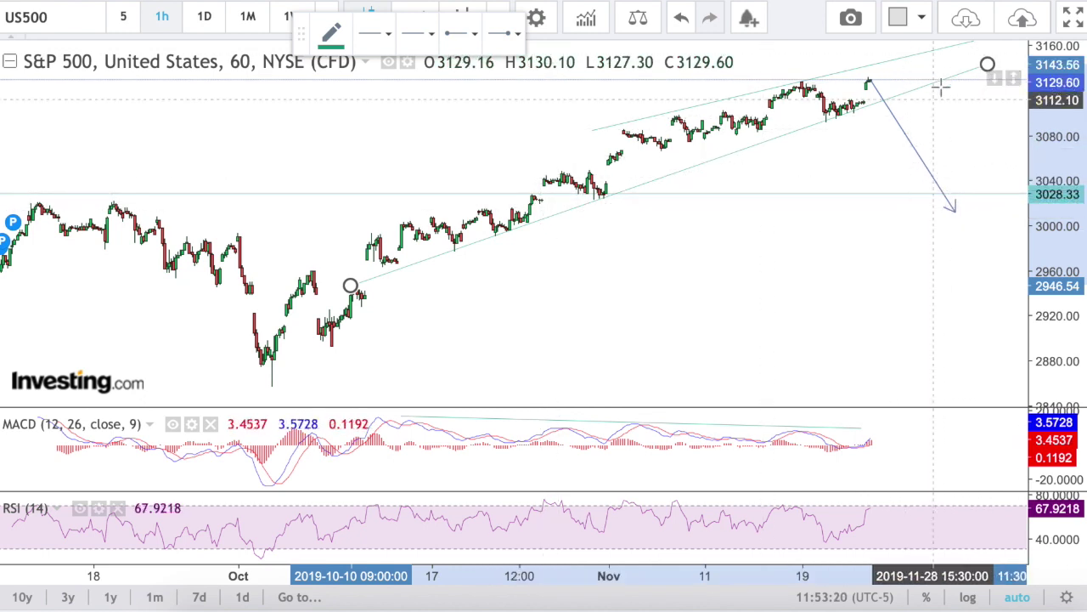
{"action": "left_click", "coordinate": [208, 19]}
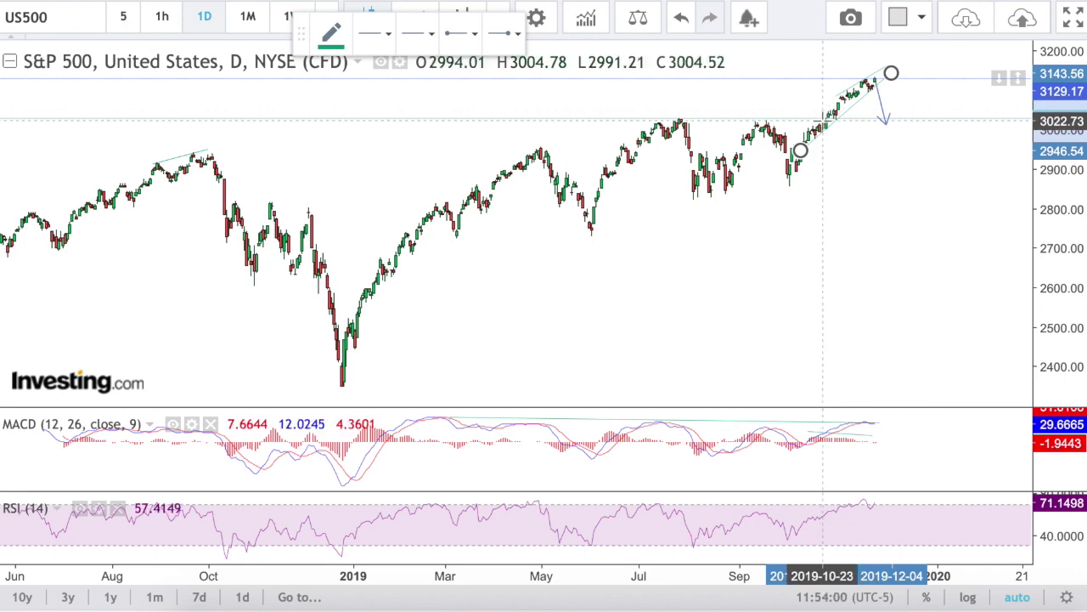
{"action": "scroll", "coordinate": [841, 113], "scroll_direction": "up", "scroll_amount": 2}
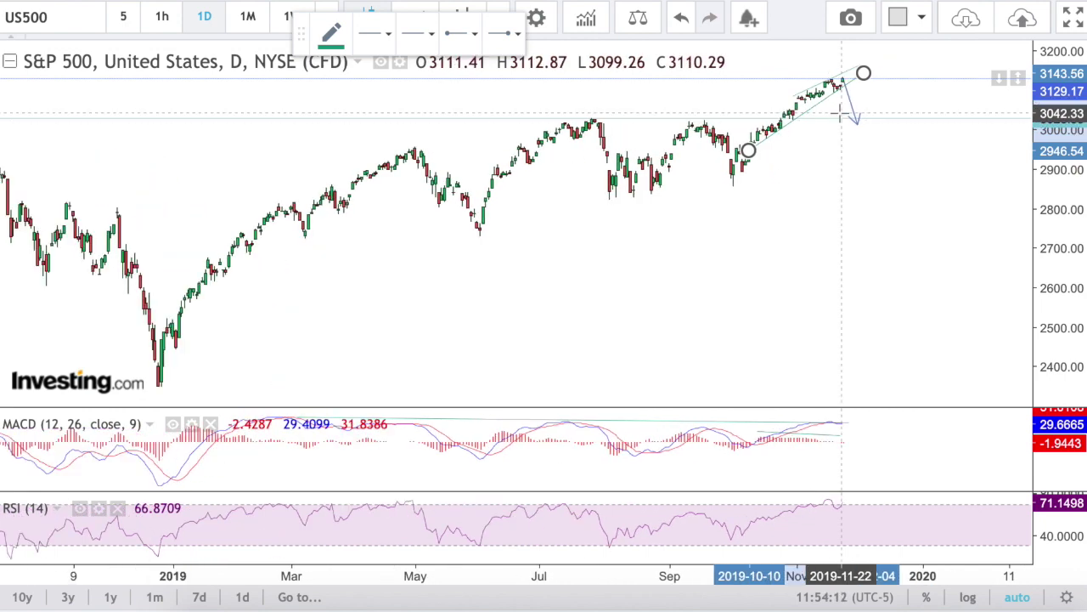